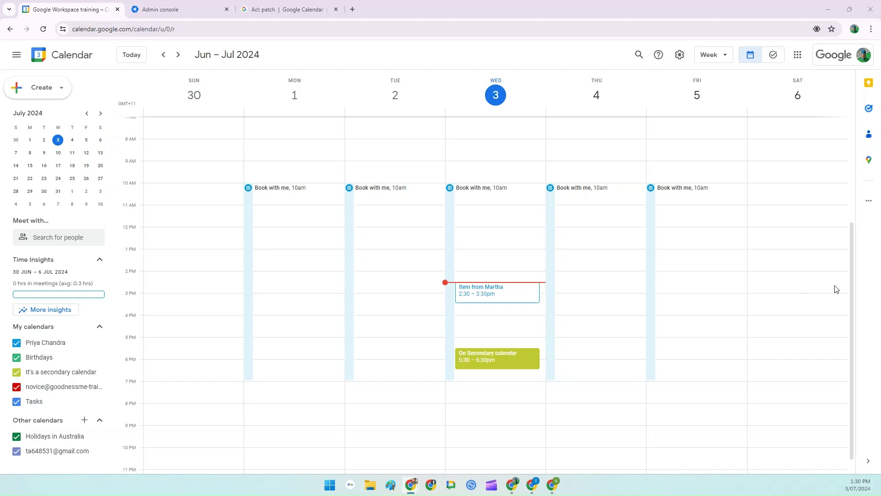
# Open the main calendar's Settings and sharing page and scroll to its access permissions and shared accounts
pyautogui.click(99, 343)
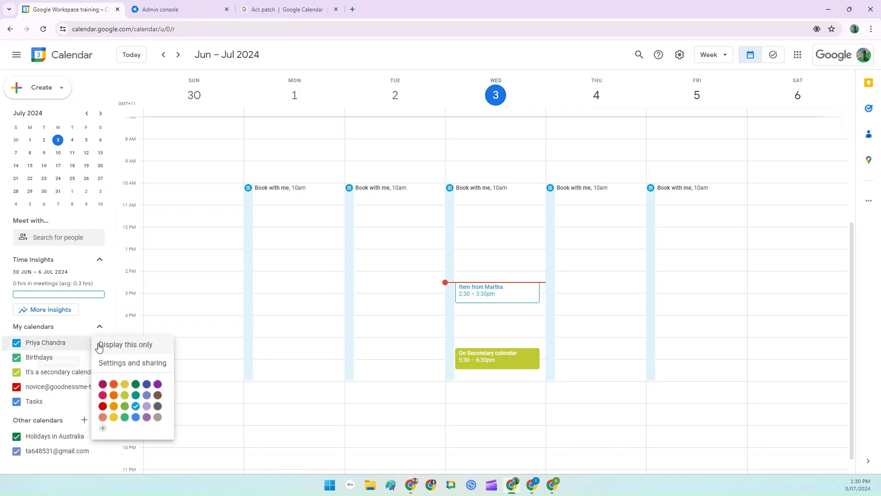
pyautogui.click(108, 363)
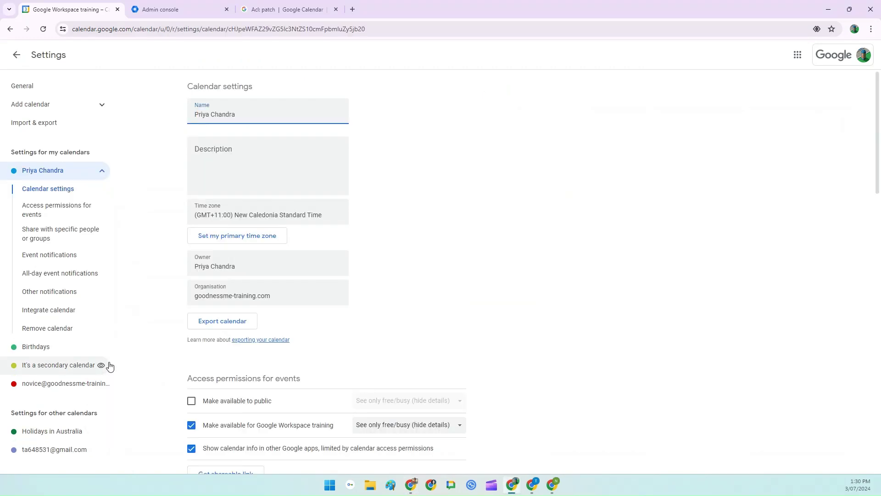
pyautogui.scroll(-3, 505, 284)
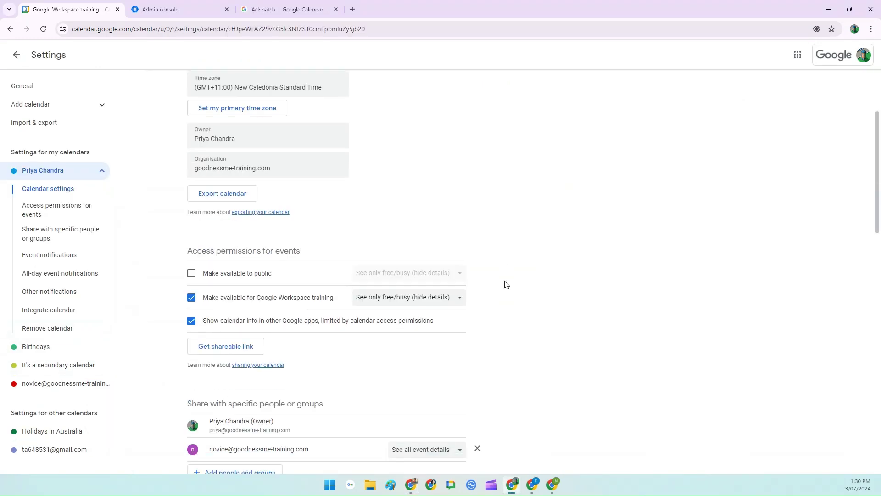
pyautogui.scroll(-1, 506, 284)
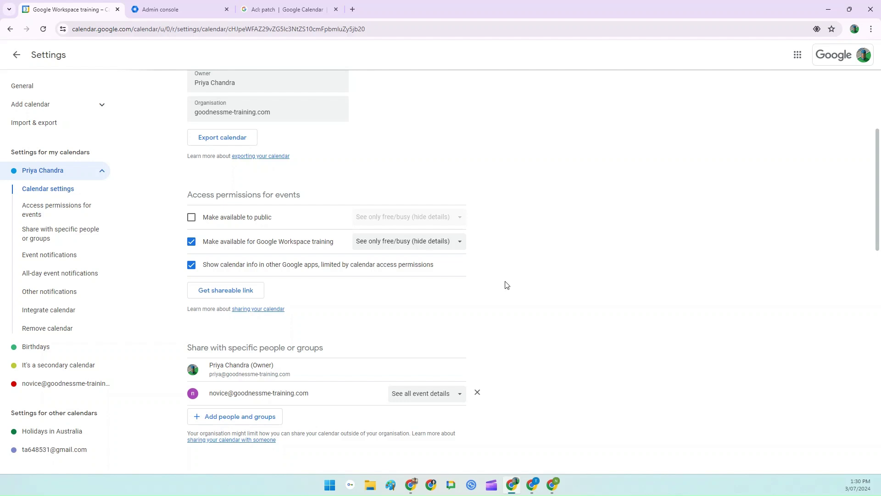
pyautogui.scroll(-1, 506, 275)
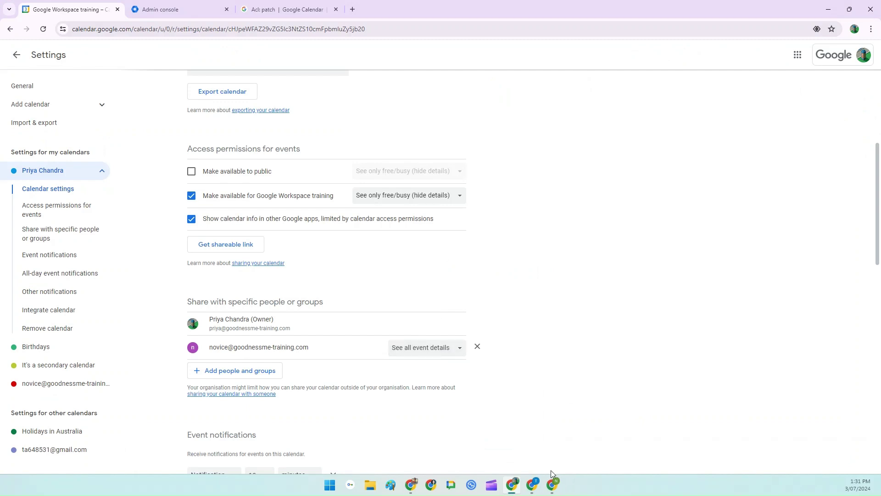
# Remove the trainee account from the main calendar's specific-people sharing list
pyautogui.click(552, 484)
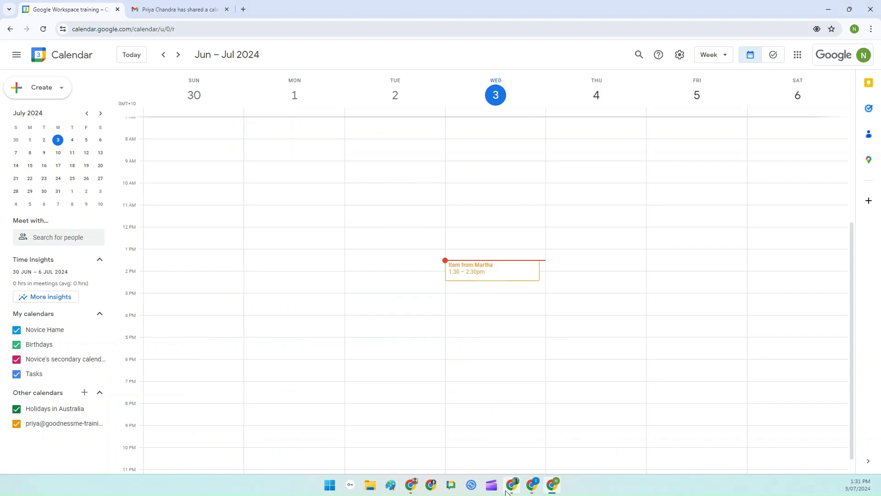
pyautogui.click(512, 484)
pyautogui.click(477, 346)
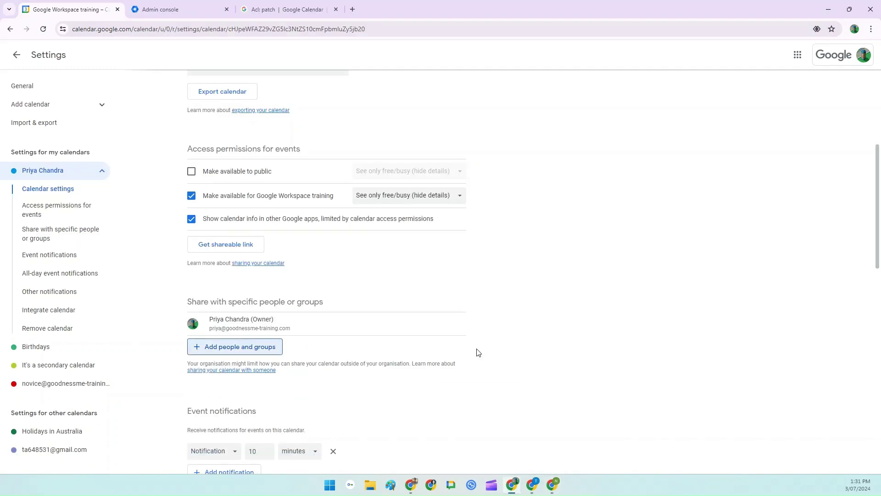
# Reload the trainee's calendar to check that it now shows only a busy block
pyautogui.click(553, 484)
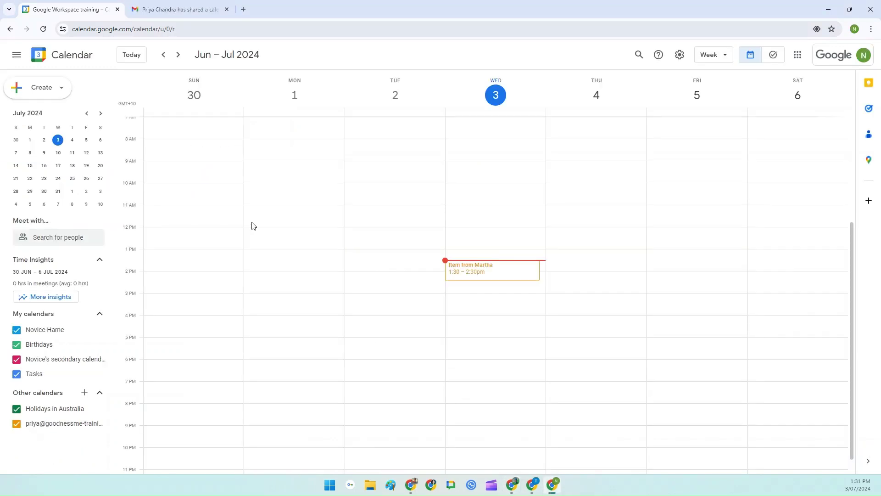
pyautogui.click(43, 30)
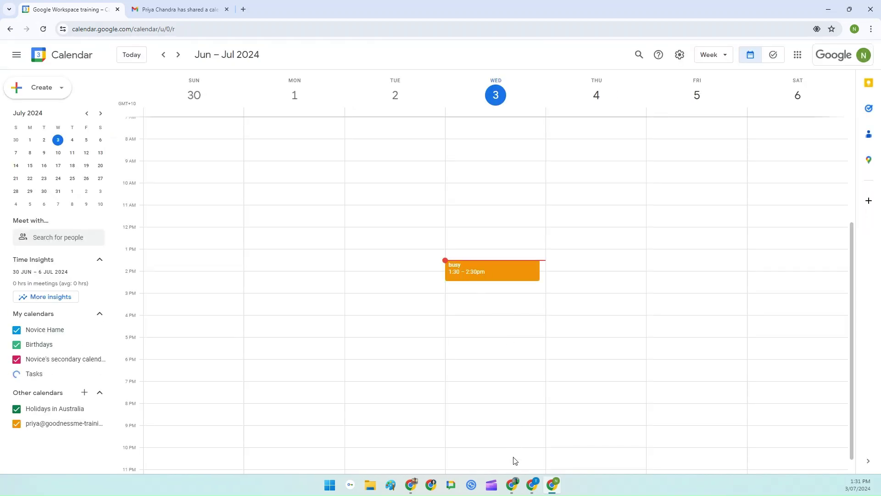
pyautogui.click(511, 490)
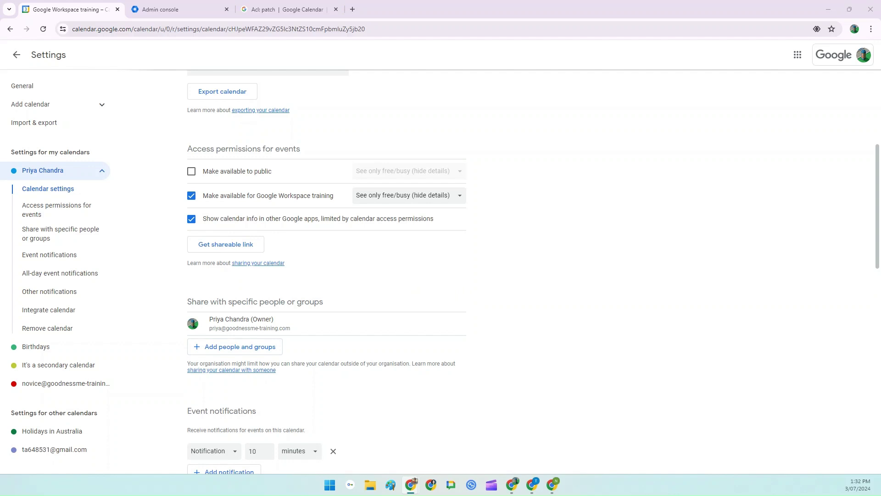
# Switch to the 'Acl: patch | Google Calendar' API reference tab
pyautogui.click(264, 11)
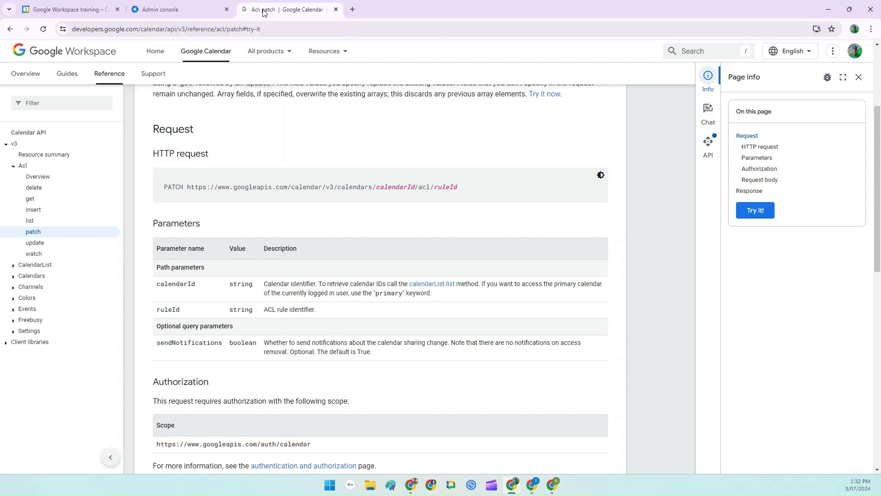
# Open the Acl patch API Explorer with calendarId set to 'primary', then go back to the calendar settings tab
pyautogui.click(75, 9)
pyautogui.hotkey('ctrl', '3')
pyautogui.click(754, 211)
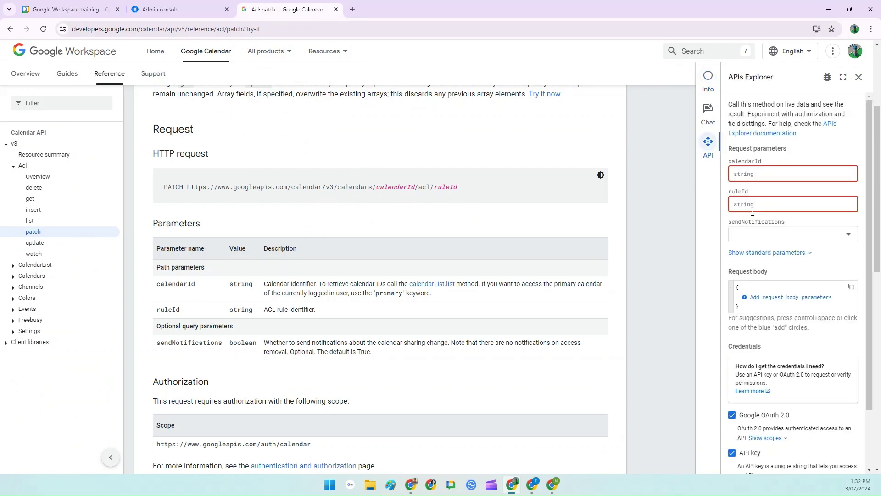
pyautogui.click(752, 174)
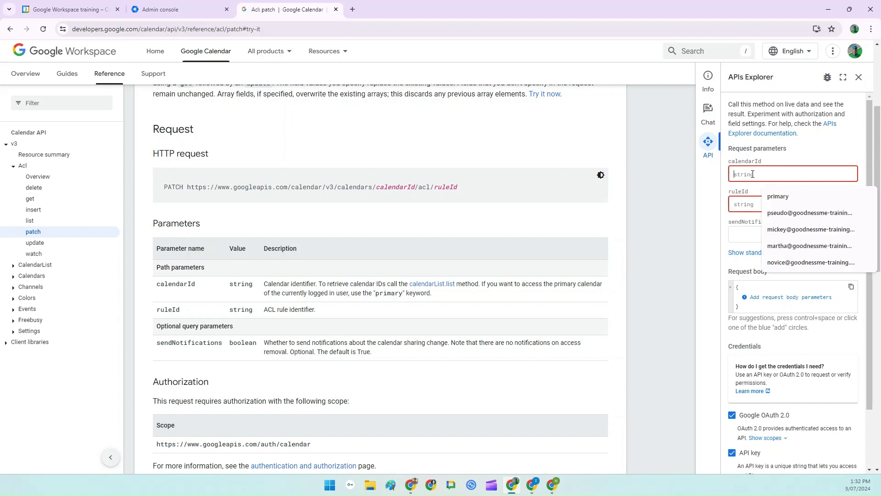
pyautogui.click(764, 194)
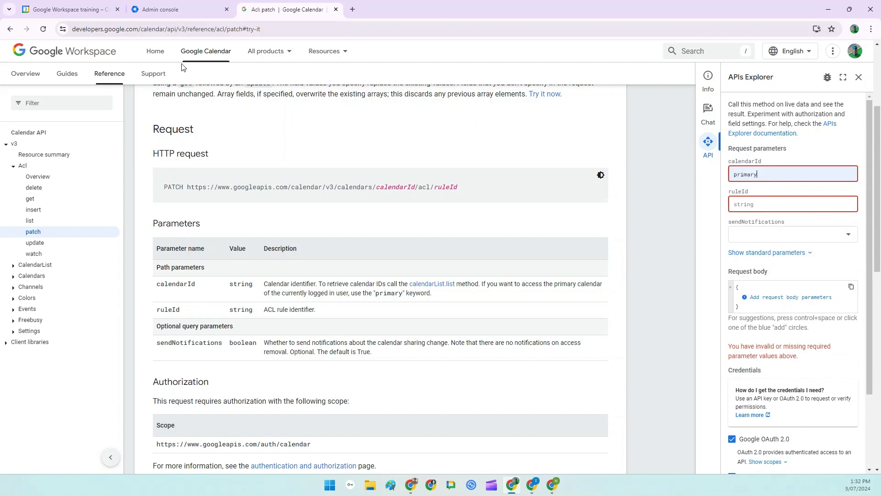
pyautogui.click(53, 13)
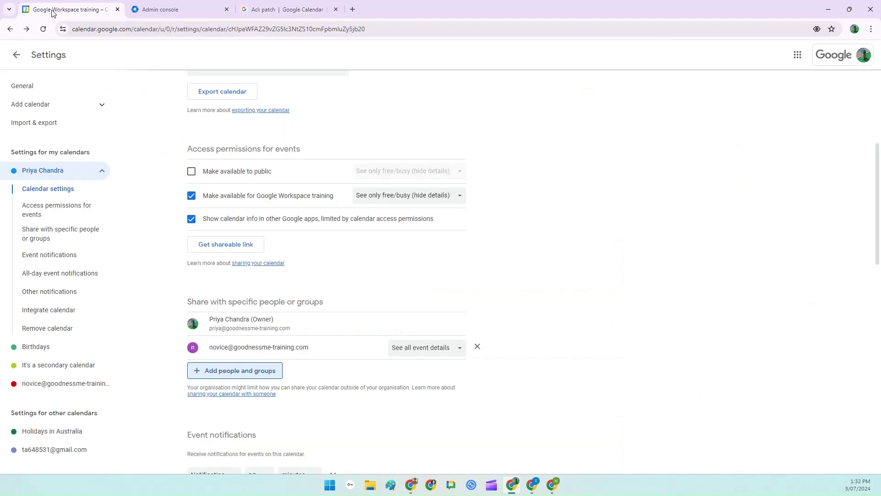
# Select the Calendar ID under It's a secondary calendar's integration details, then return to the Acl patch tab
pyautogui.click(38, 365)
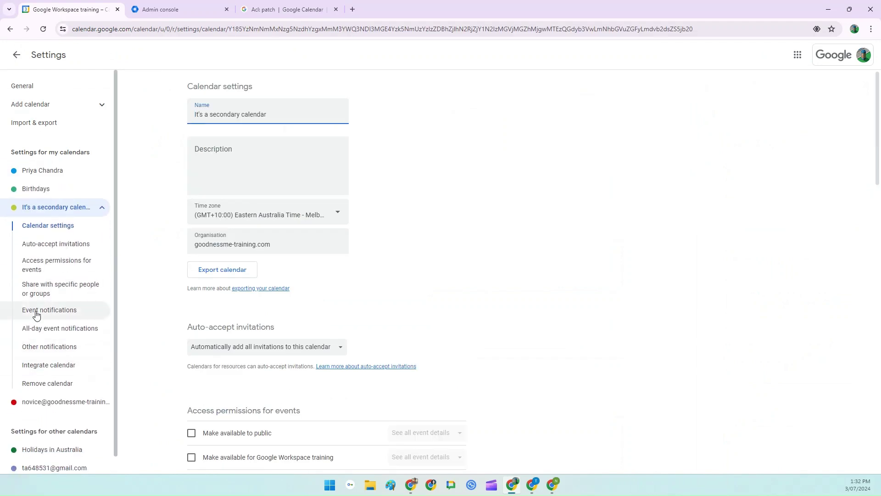
pyautogui.click(44, 367)
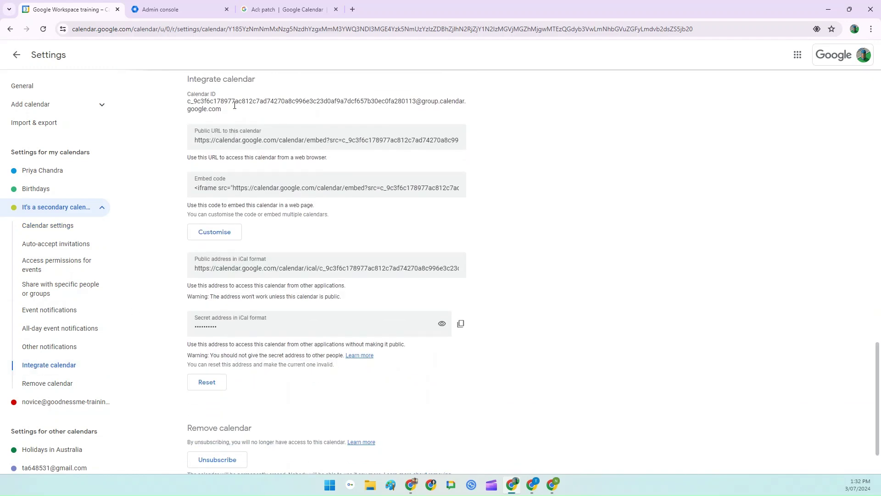
pyautogui.moveTo(234, 109); pyautogui.dragTo(188, 104)
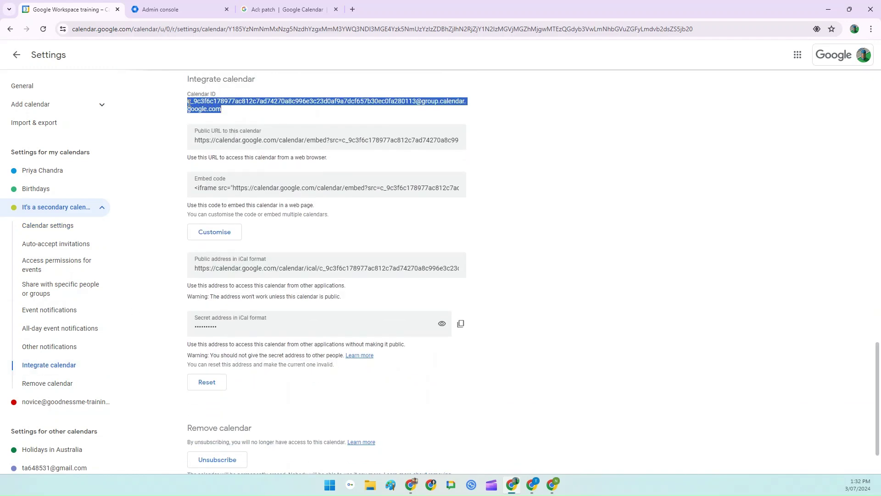
pyautogui.click(257, 11)
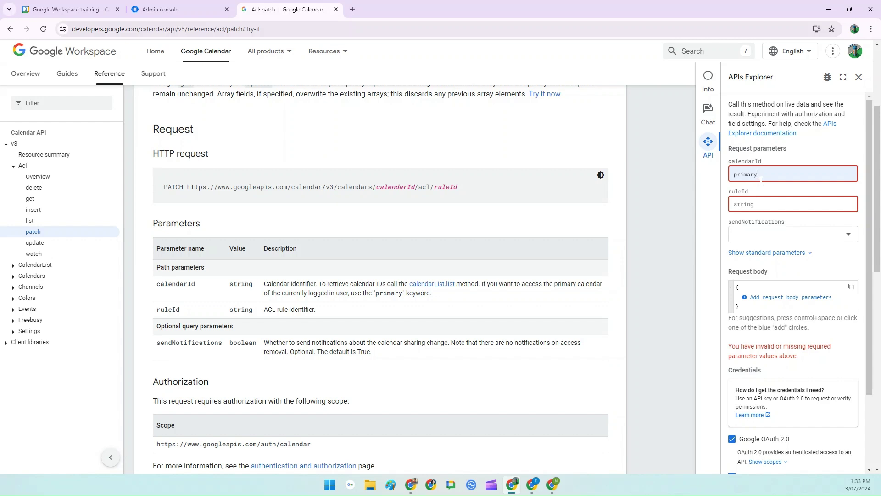
# Set ruleId to the novice user's sharing rule, picked from the 'user' autofill suggestions
pyautogui.click(767, 175)
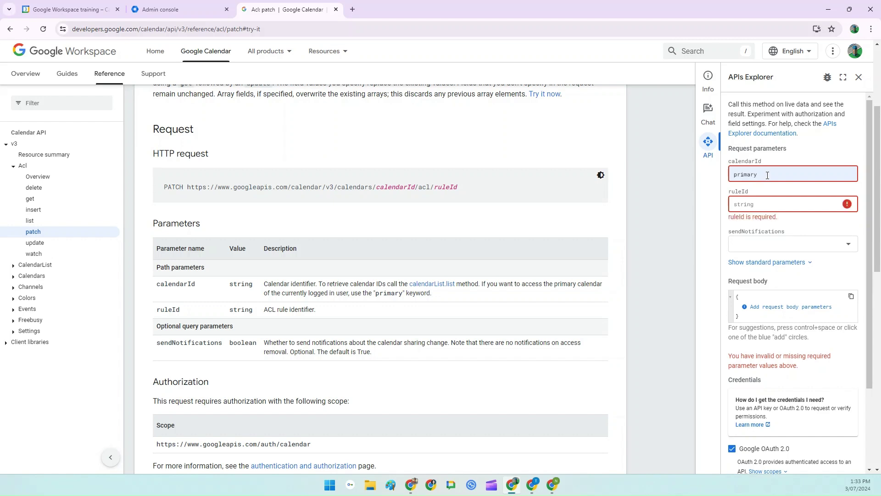
pyautogui.click(749, 204)
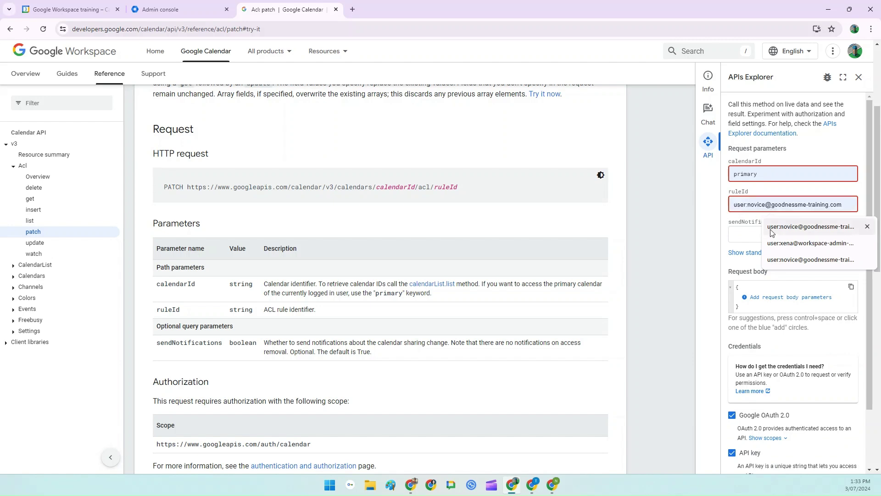
pyautogui.click(771, 232)
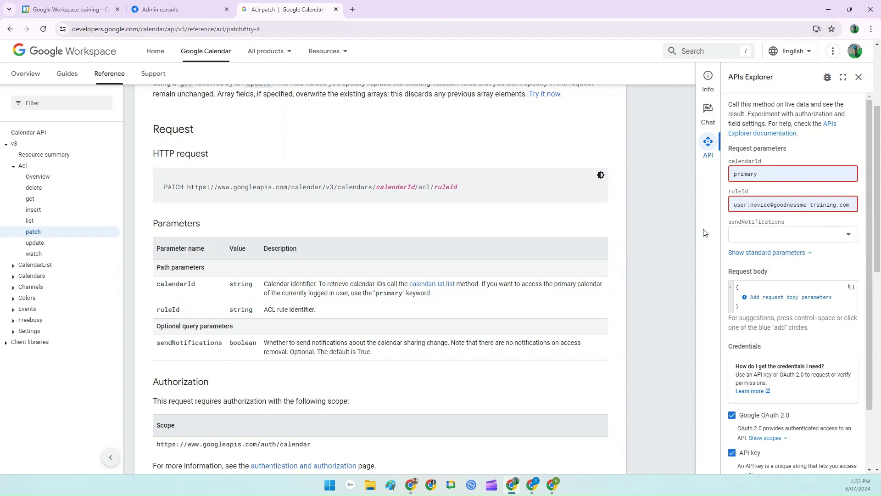
pyautogui.scroll(-2, 706, 232)
pyautogui.scroll(-1, 738, 248)
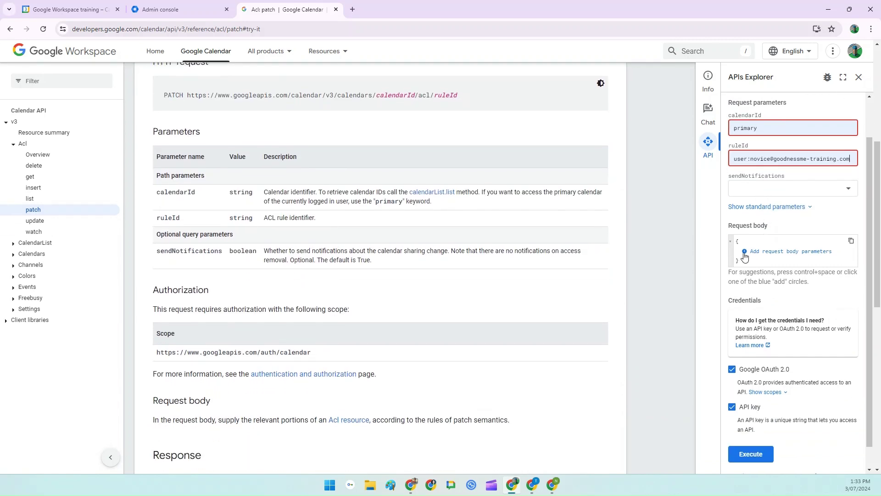
# Add a role field to the request body with the value "none"
pyautogui.click(744, 252)
pyautogui.hotkey('alt', 'Tab')
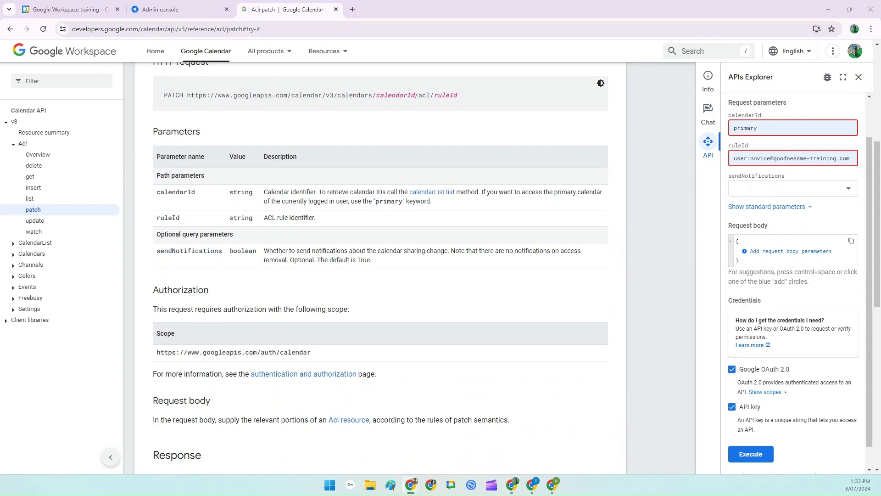
pyautogui.click(744, 251)
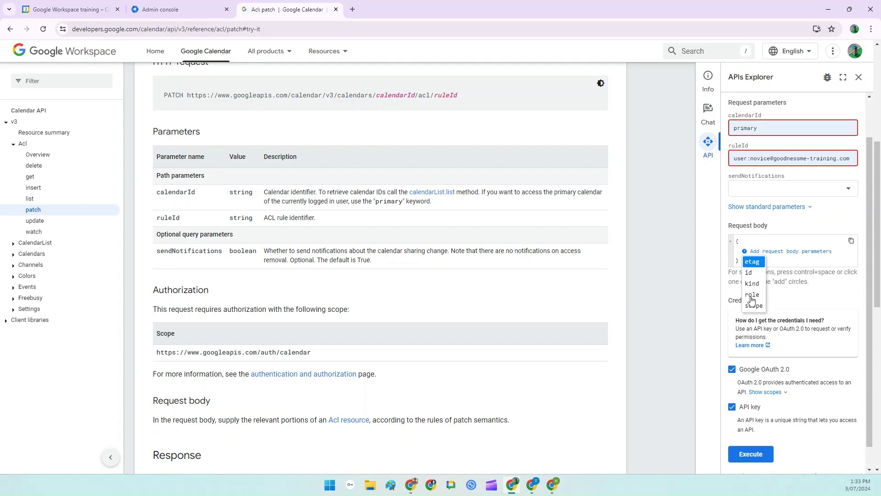
pyautogui.click(751, 295)
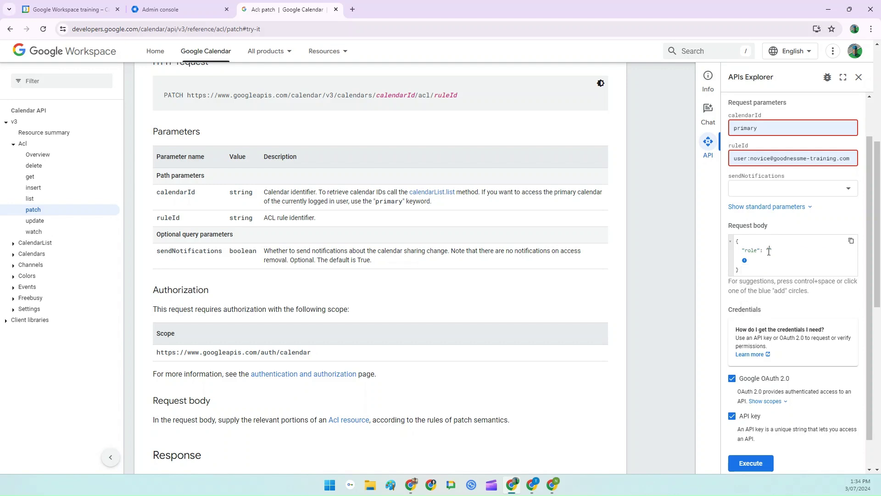
pyautogui.write('"none')
pyautogui.scroll(-2, 768, 252)
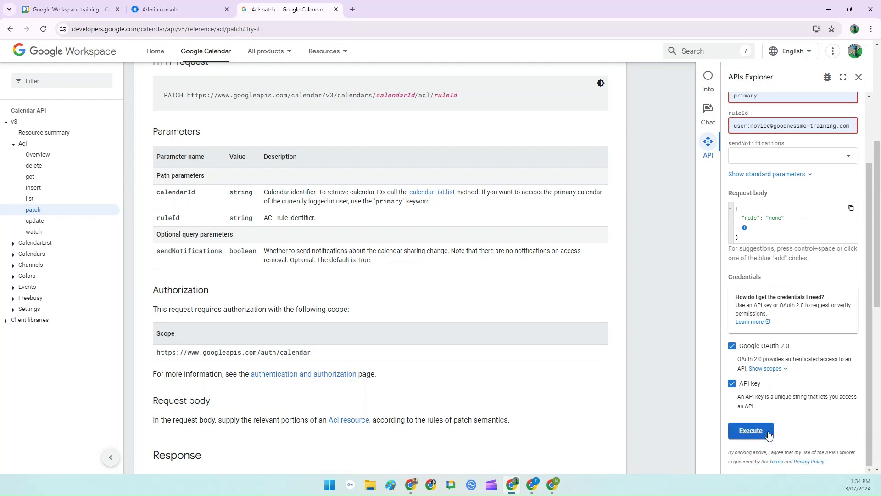
# Execute the patch as the calendar owner's account and confirm the 200 response showing role none
pyautogui.click(769, 434)
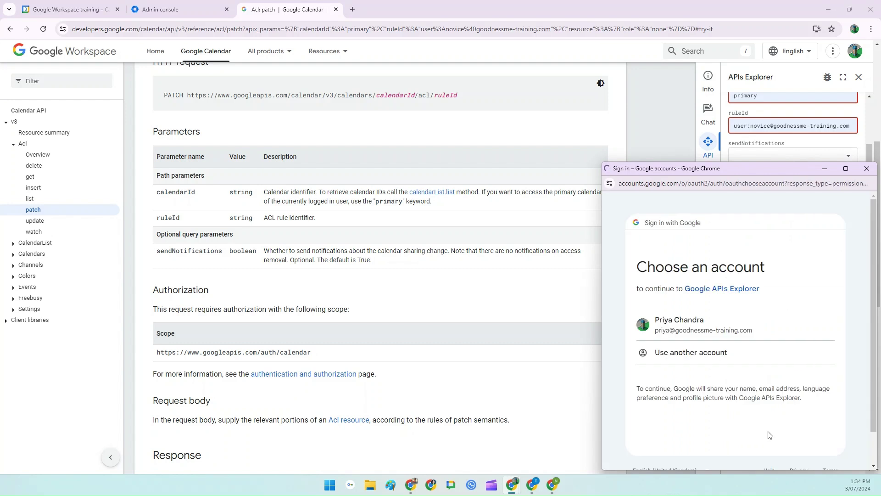
pyautogui.click(700, 323)
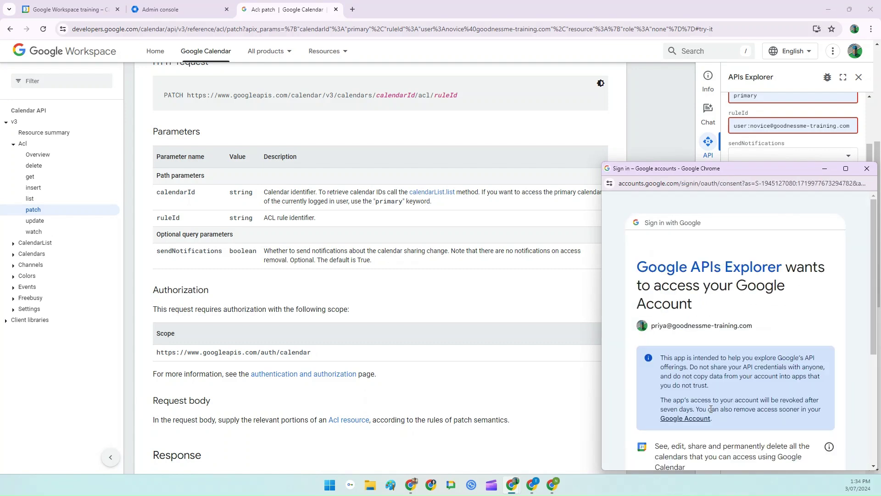
pyautogui.scroll(-4, 778, 439)
pyautogui.click(769, 407)
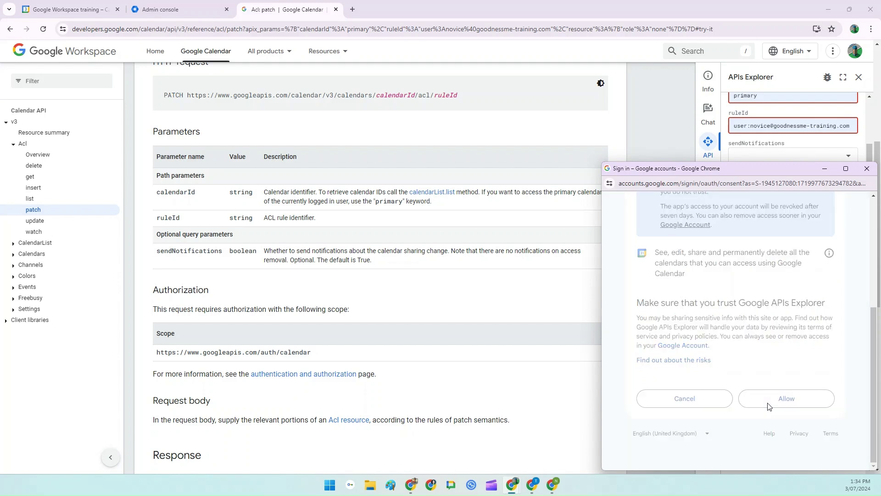
pyautogui.scroll(-4, 798, 373)
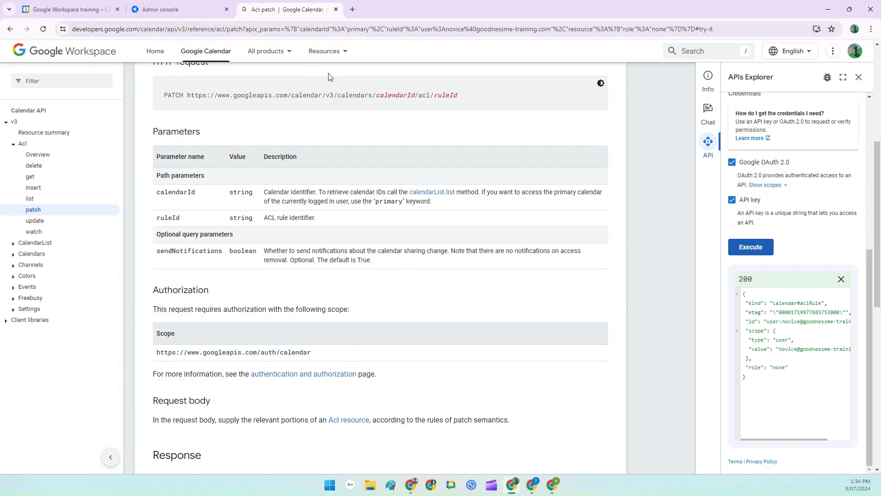
# Reload the owner's main calendar settings to confirm only the owner remains under specific-people sharing
pyautogui.click(69, 9)
pyautogui.click(43, 170)
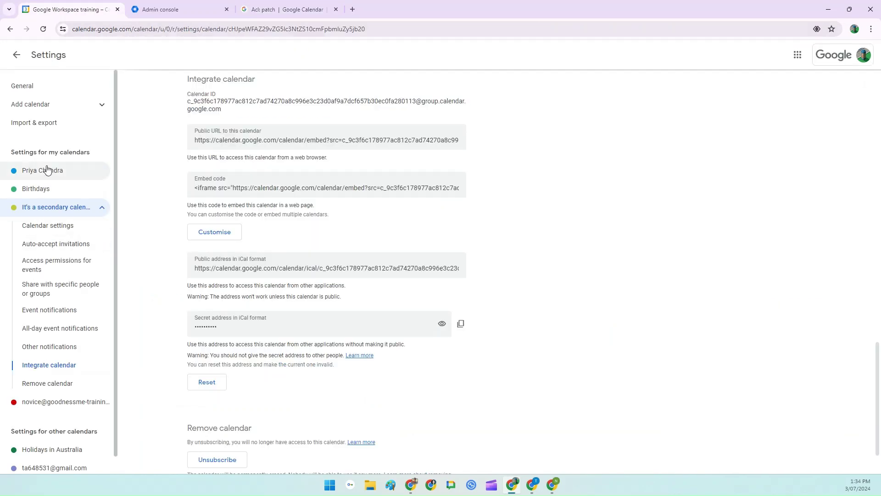
pyautogui.scroll(-5, 456, 234)
pyautogui.scroll(-3, 457, 235)
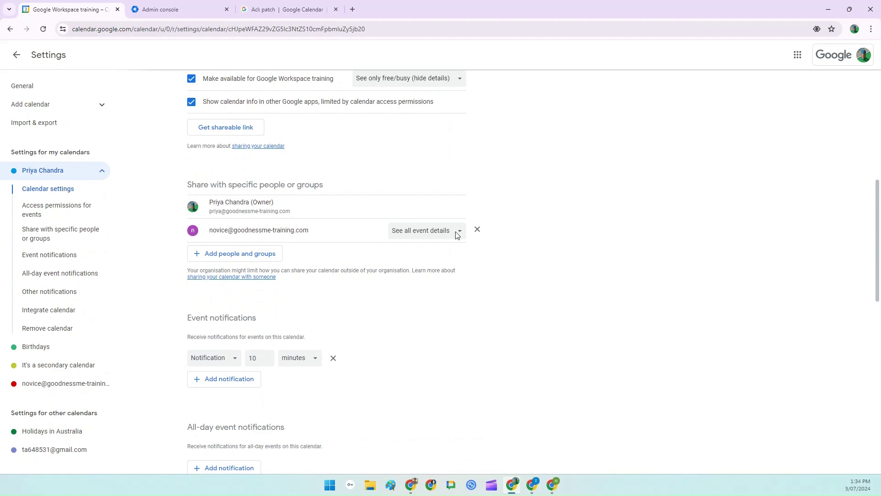
pyautogui.click(41, 29)
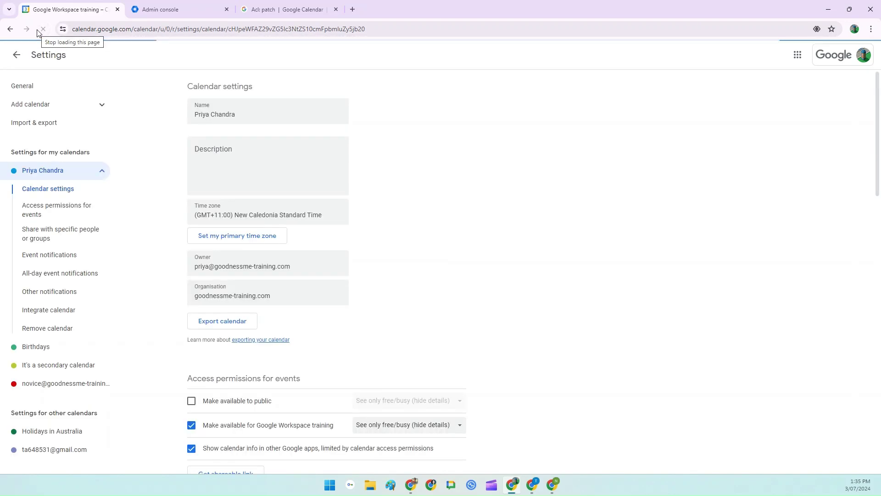
pyautogui.scroll(-1, 492, 211)
pyautogui.scroll(-8, 492, 212)
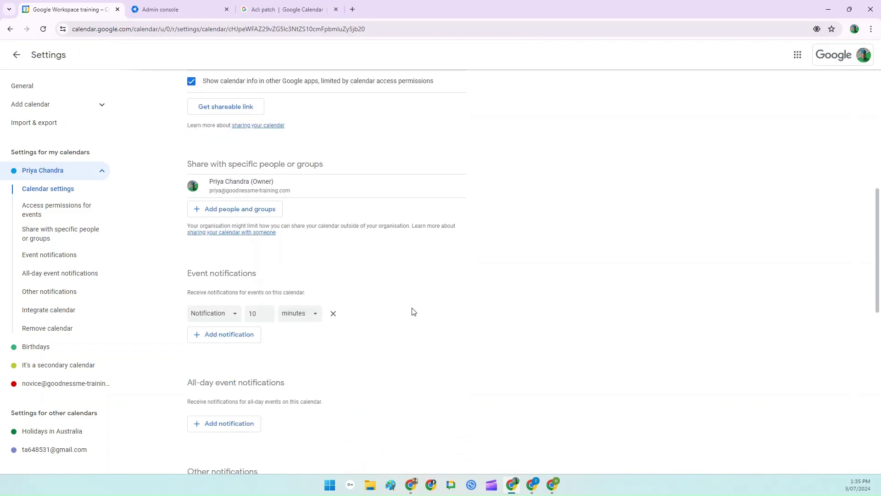
pyautogui.scroll(2, 468, 293)
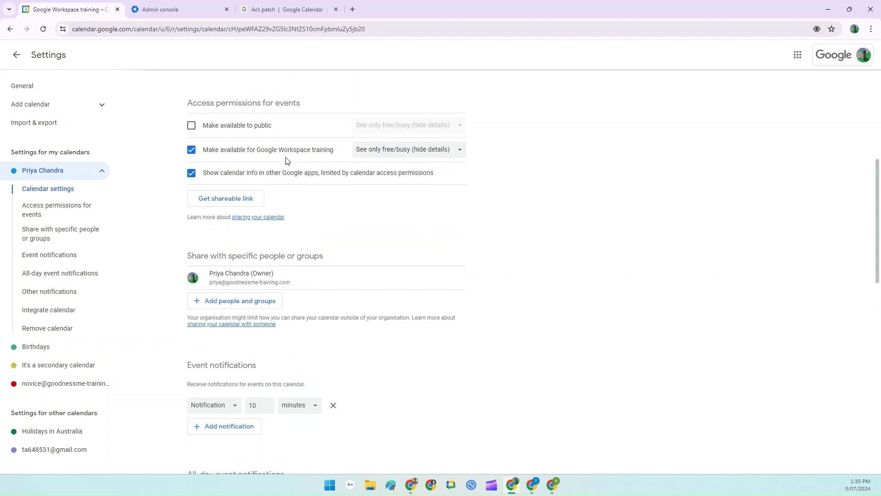
# Uncheck Make available for Google Workspace training, then reload the novice's calendar to confirm the busy block is gone
pyautogui.click(555, 490)
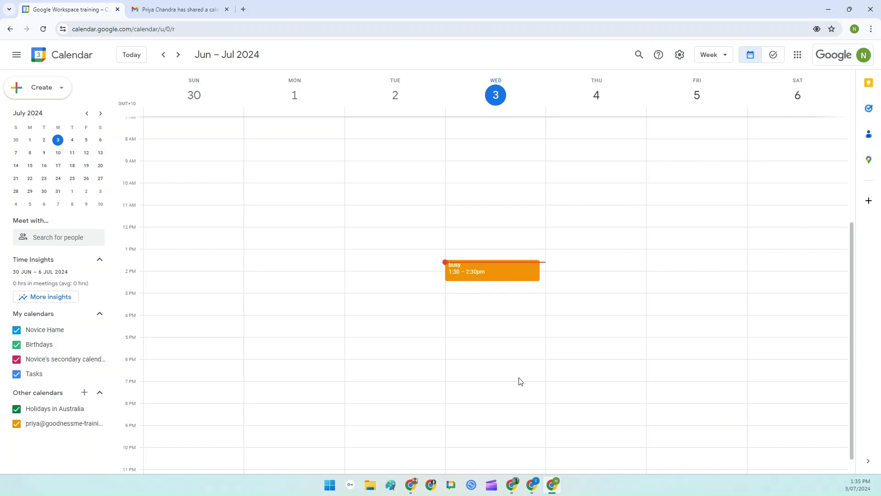
pyautogui.click(512, 485)
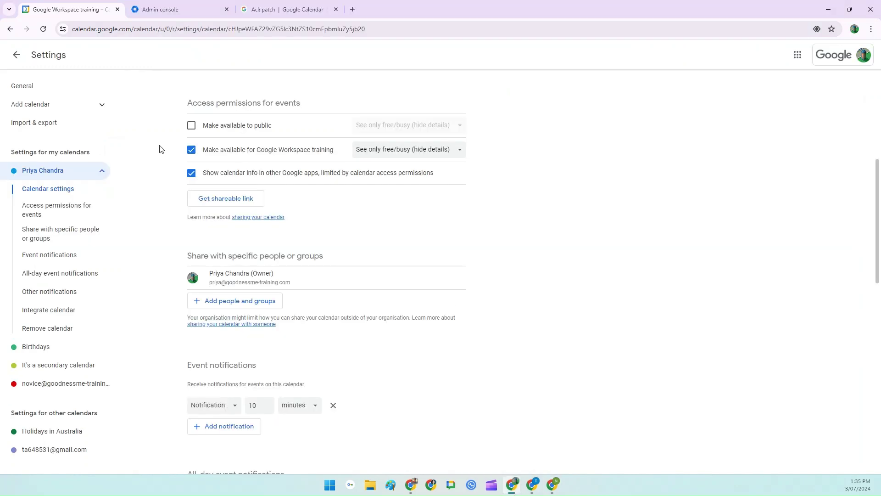
pyautogui.click(192, 150)
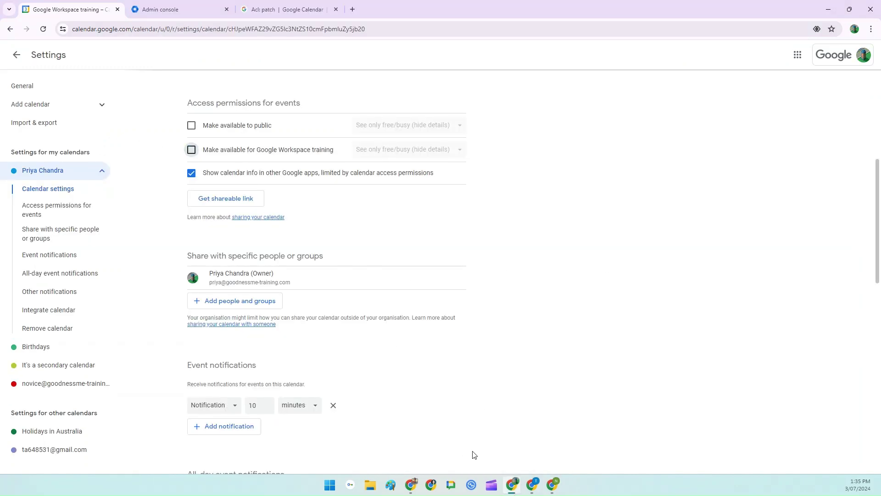
pyautogui.click(552, 484)
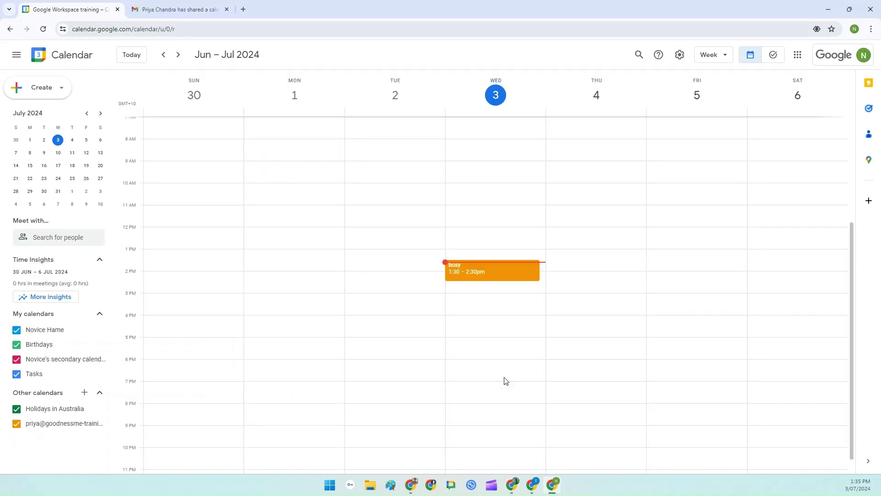
pyautogui.click(44, 29)
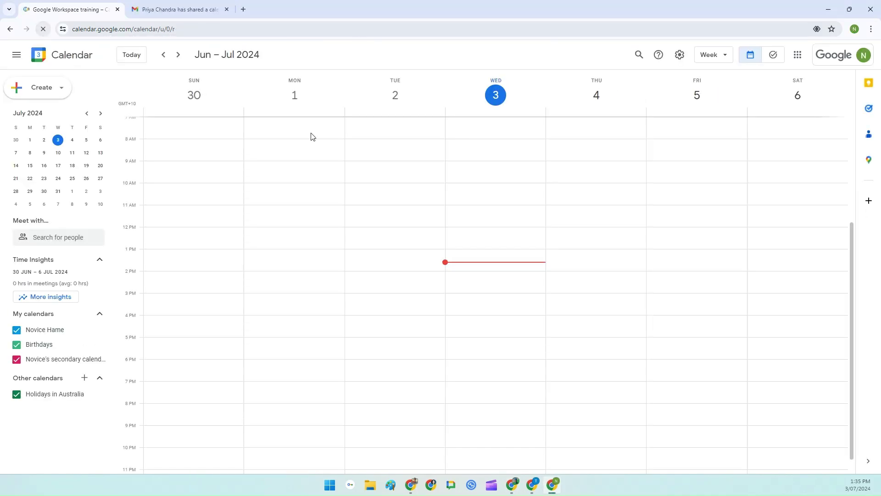